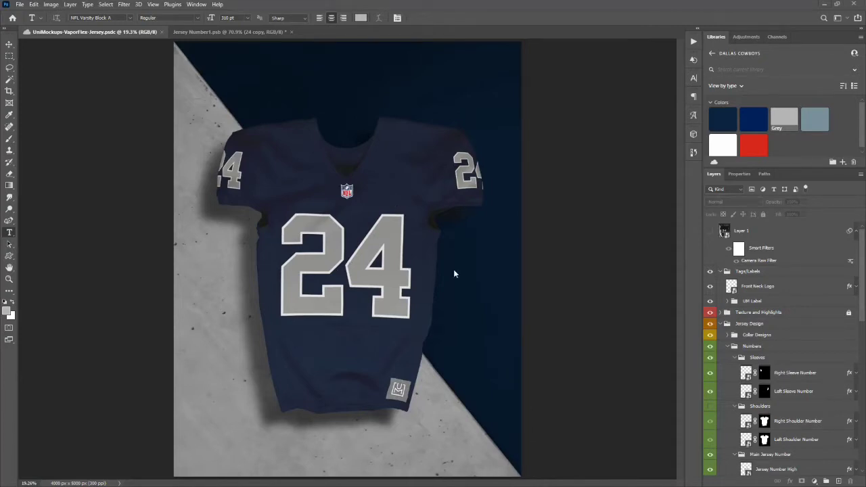
Bring up the Jersey Number1.psb document and make its navy Layer 1 background visible.
key("ctrl+plus")
key("ctrl+plus")
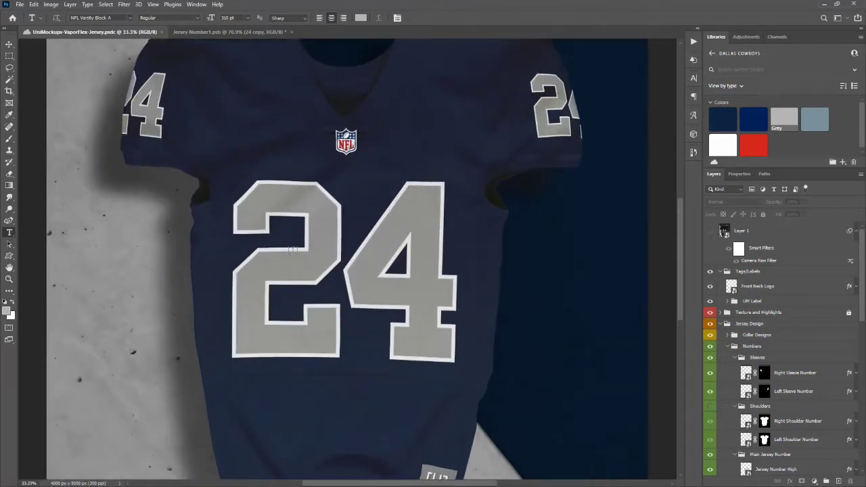
key("ctrl+0")
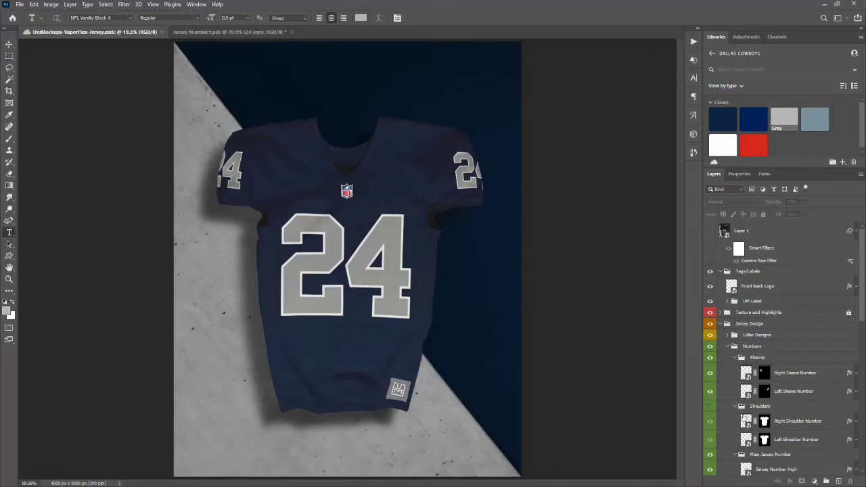
left_click(214, 32)
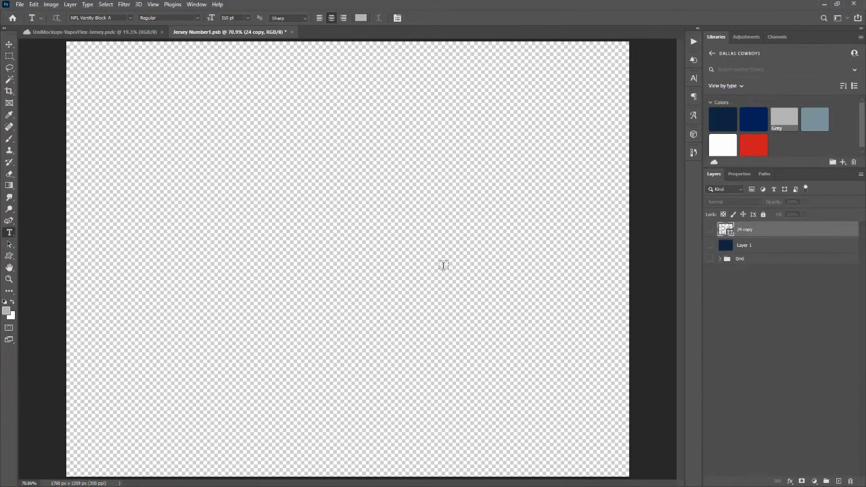
left_click(710, 246)
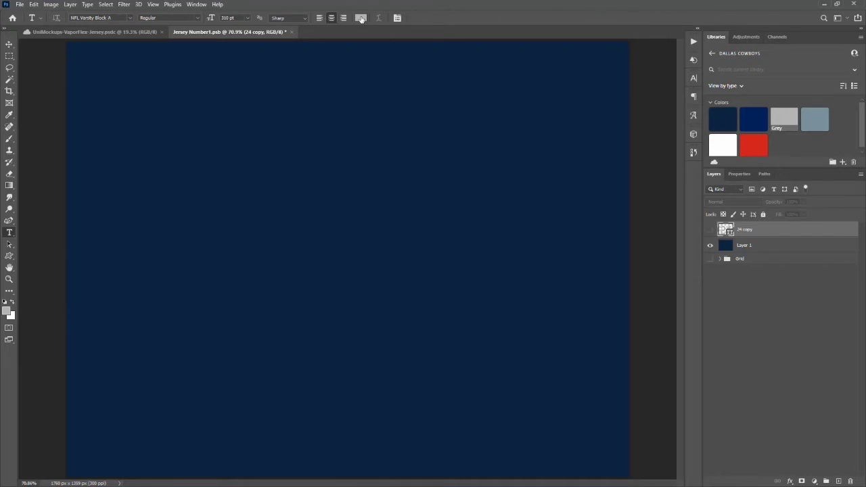
Type 24 in a canvas-wide text box and nudge it to the centre of the navy canvas.
left_click_drag(94, 98, 607, 455)
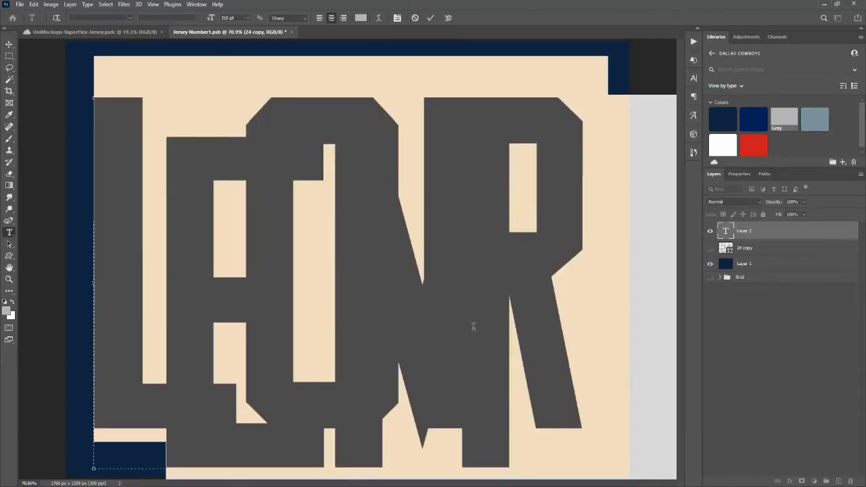
type("24")
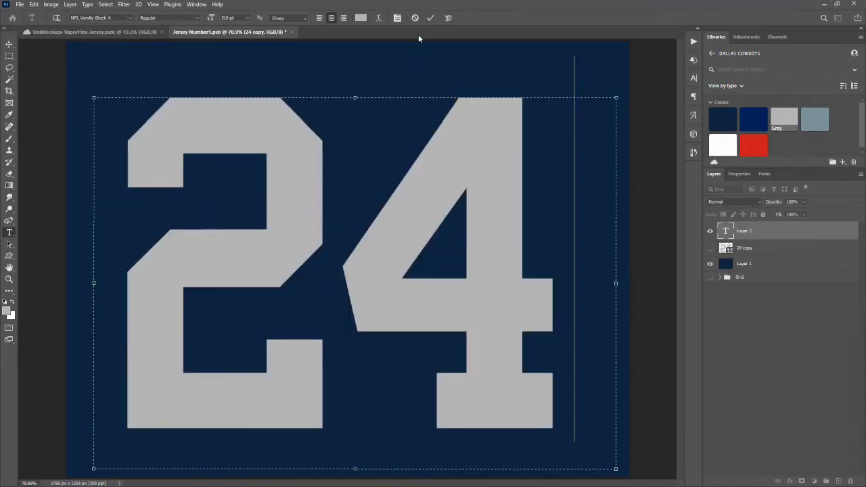
left_click(429, 19)
key("v")
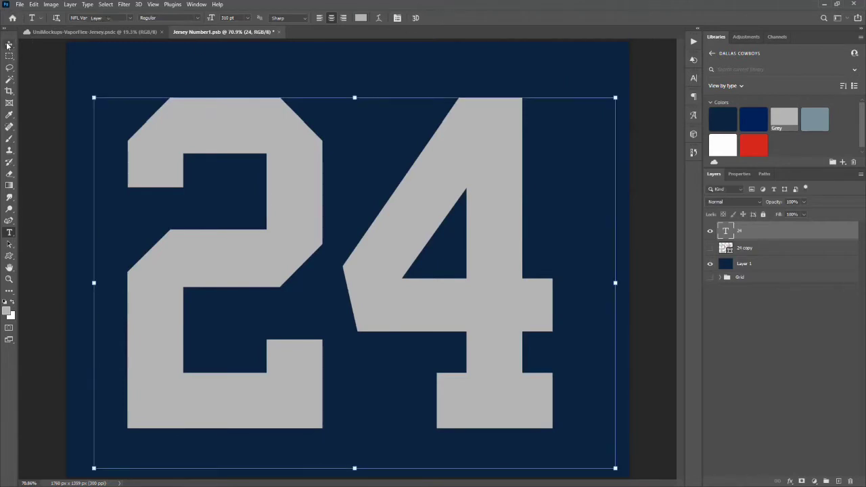
mouse_move(430, 219)
left_mouse_down()
mouse_move(424, 205)
mouse_move(423, 232)
left_mouse_up()
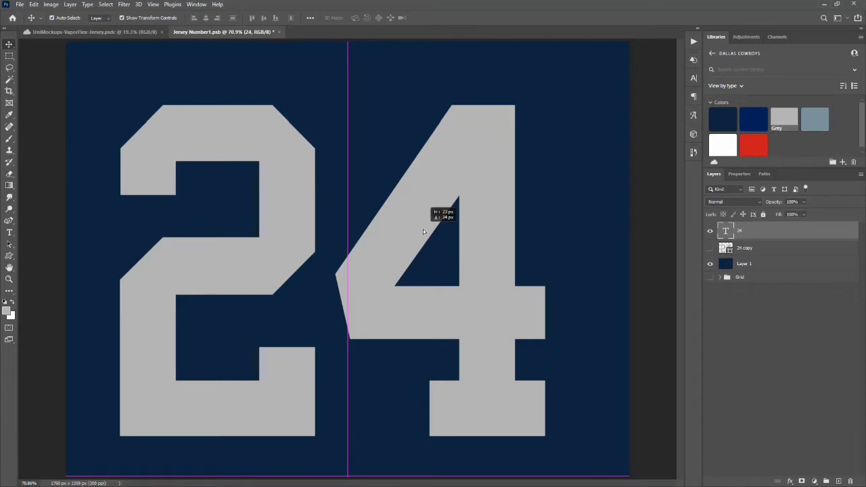
left_click_drag(423, 232, 423, 229)
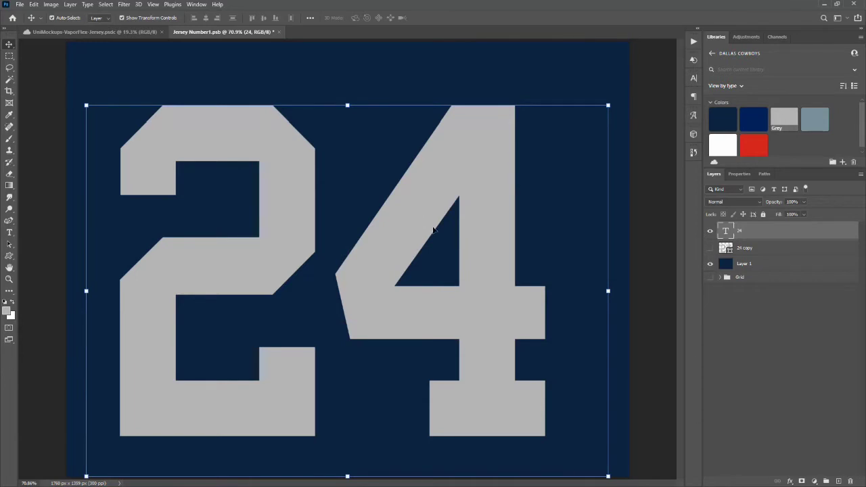
Apply a 24 px white outside Stroke effect to the 24 and inspect its edges up close.
left_click(790, 481)
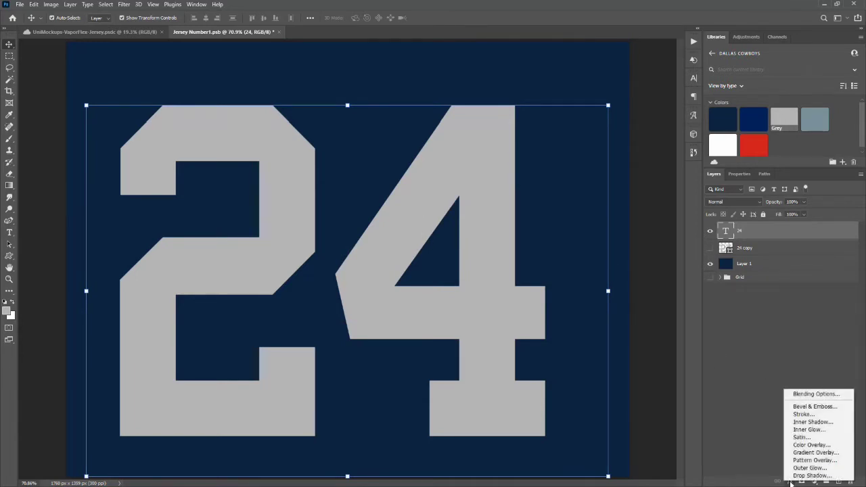
left_click(802, 413)
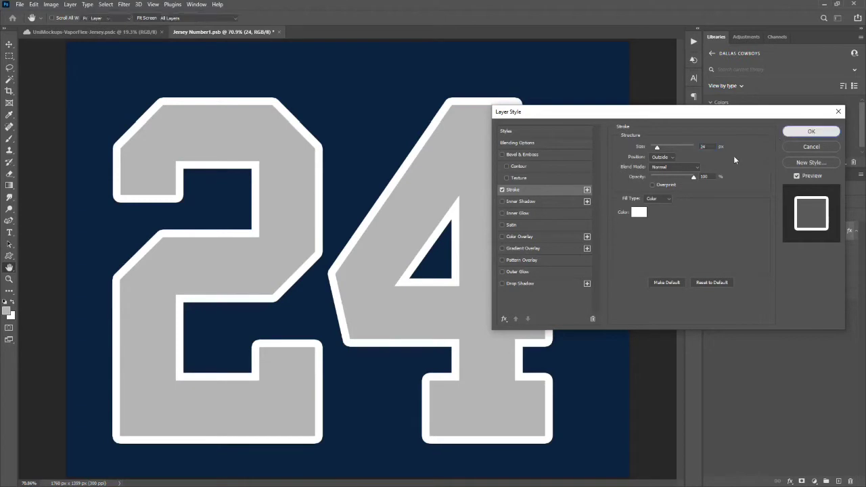
left_click(811, 131)
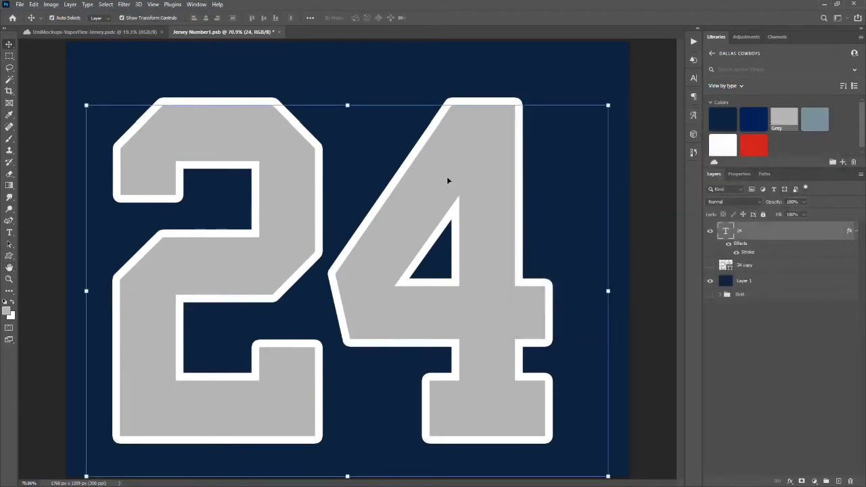
key("ctrl+plus")
key("ctrl+plus")
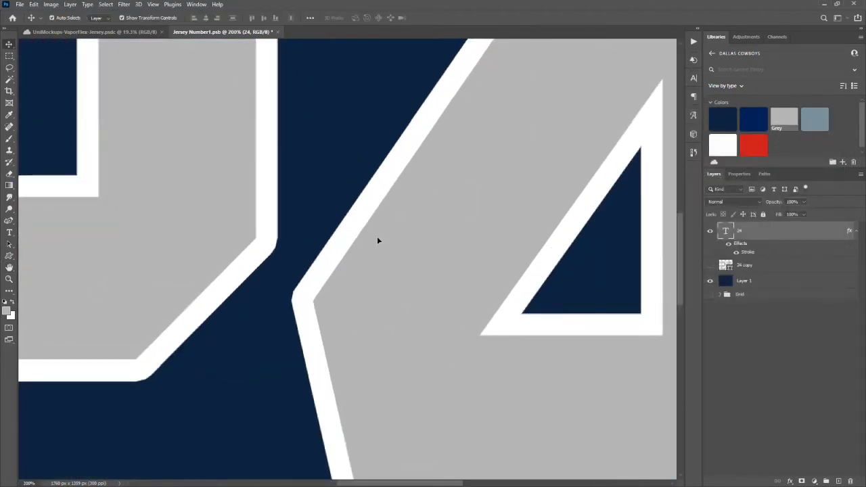
key("ctrl+plus")
left_click_drag(481, 218, 386, 290)
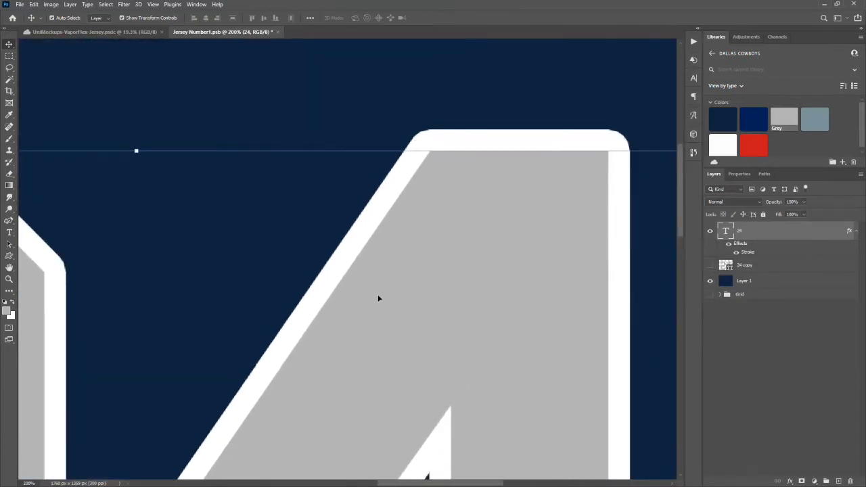
left_click_drag(351, 265, 342, 130)
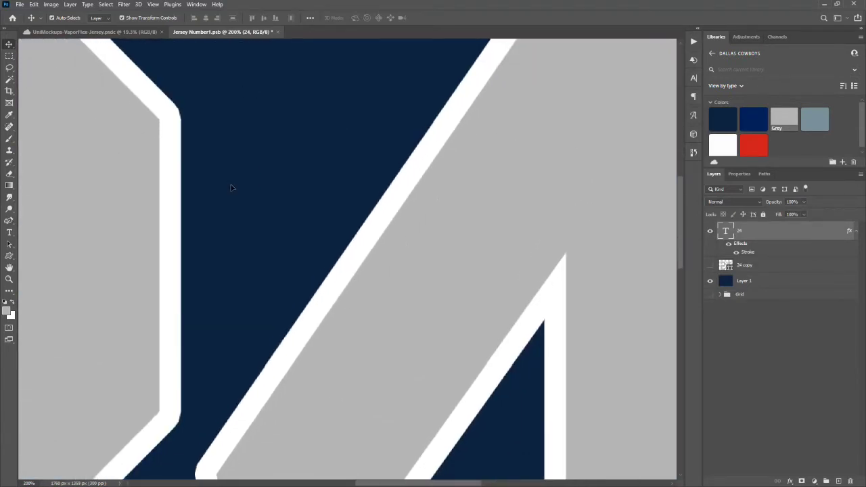
key("ctrl+0")
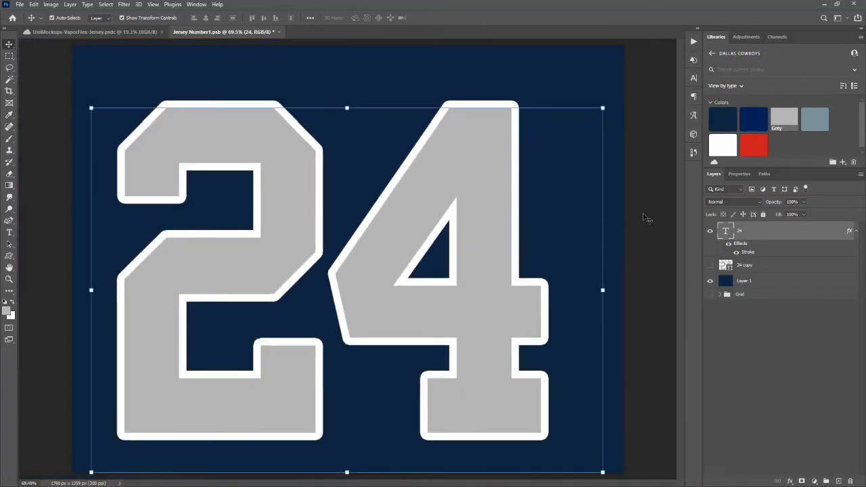
left_click(643, 215, "ctrl")
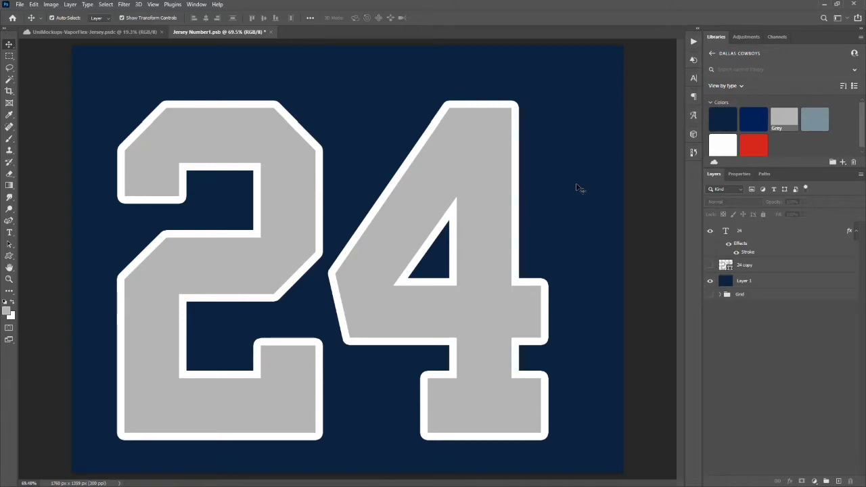
Hide the 24 layer's stroke effect and convert the text layer into a shape.
left_click(742, 234)
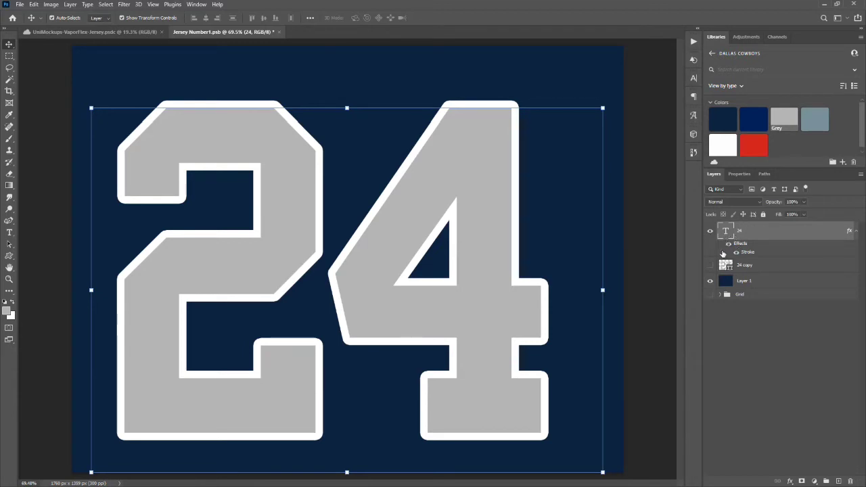
left_click(729, 244)
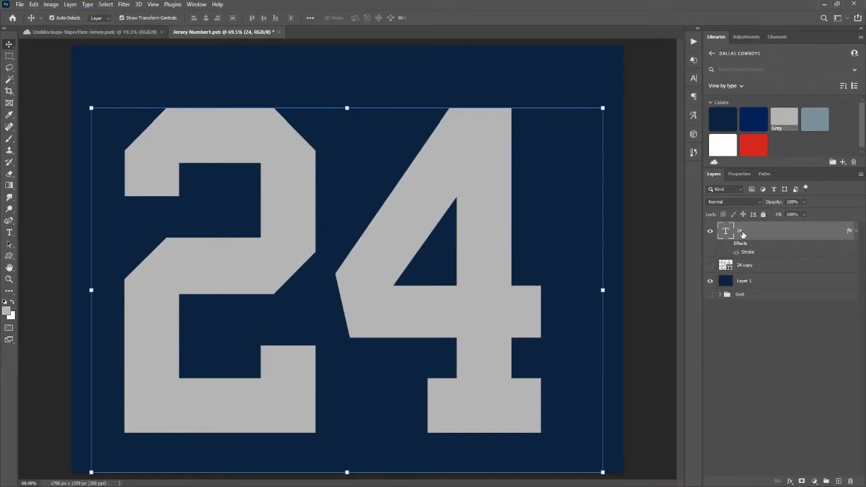
right_click(743, 234)
left_click(777, 248)
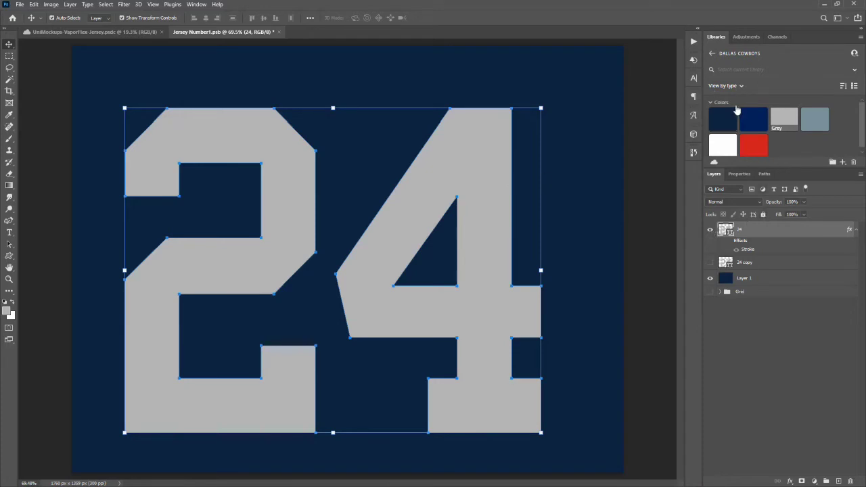
Try Metallic Blue, Red and pinkish grey fills, then settle on the library Grey (179, 179, 179).
left_click(809, 113)
left_click(748, 138)
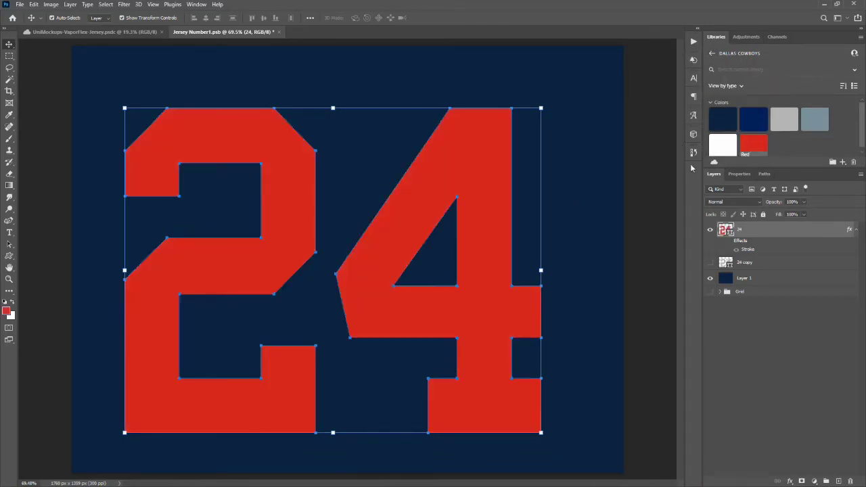
double_click(726, 231)
left_click(529, 232)
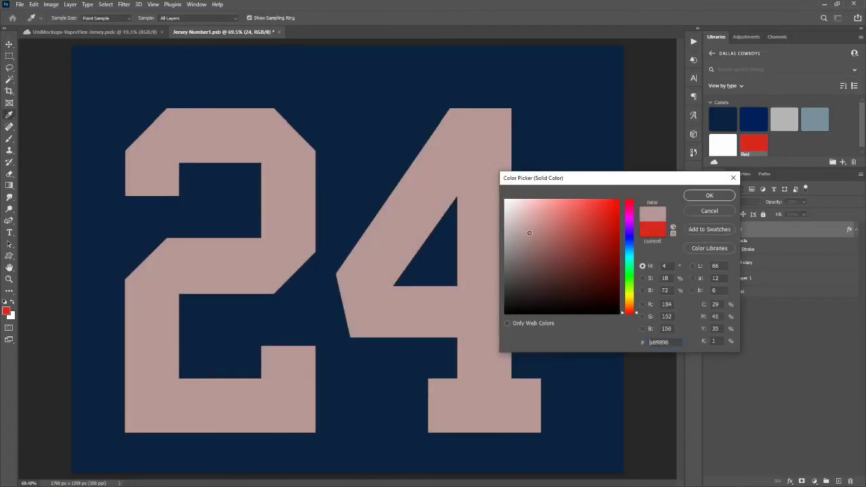
left_click(708, 195)
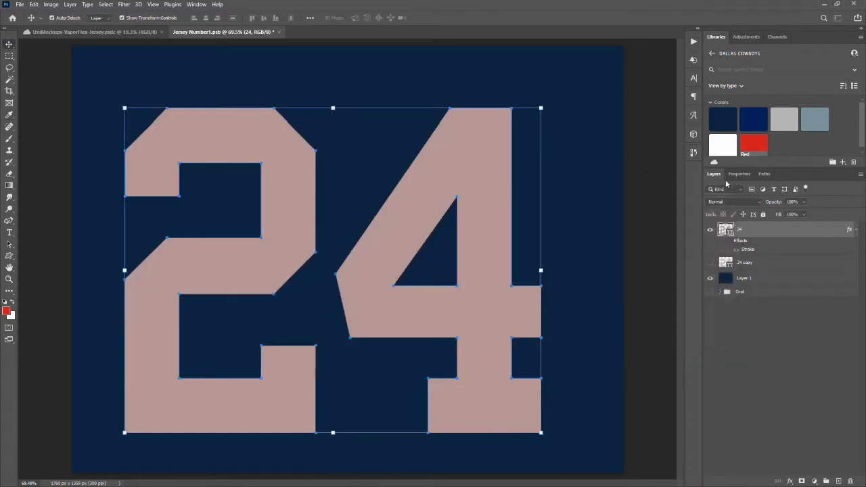
left_click(778, 120)
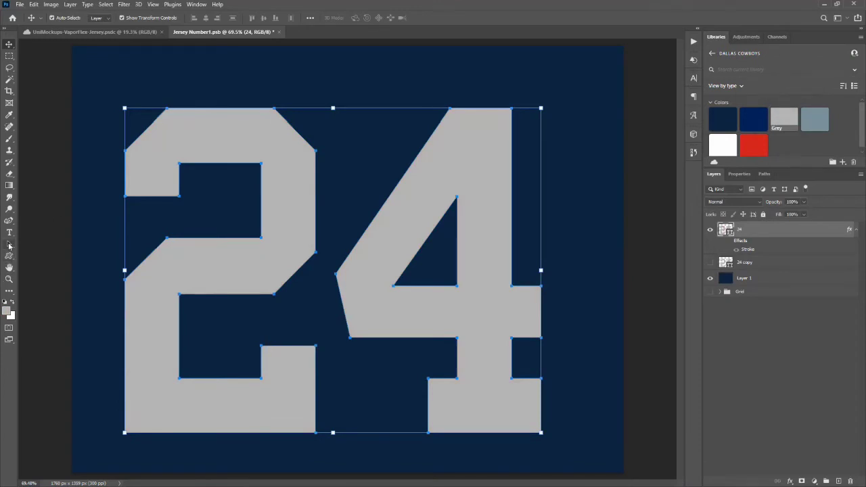
left_click(8, 246)
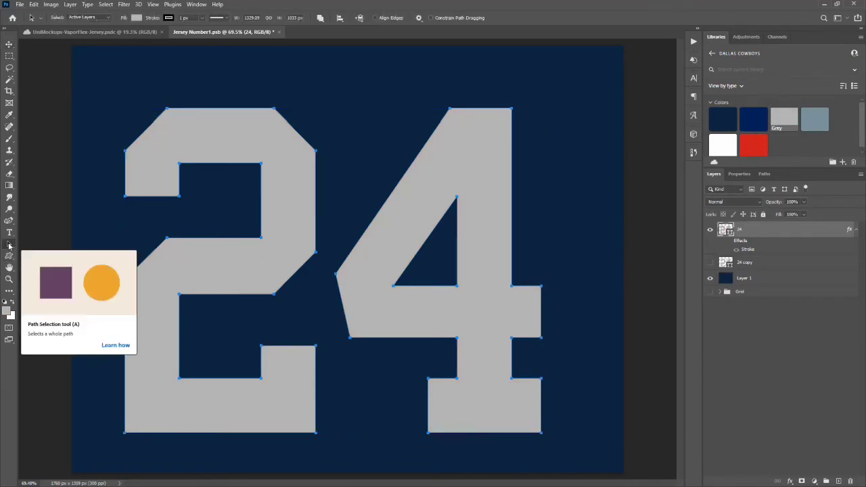
right_click(9, 245)
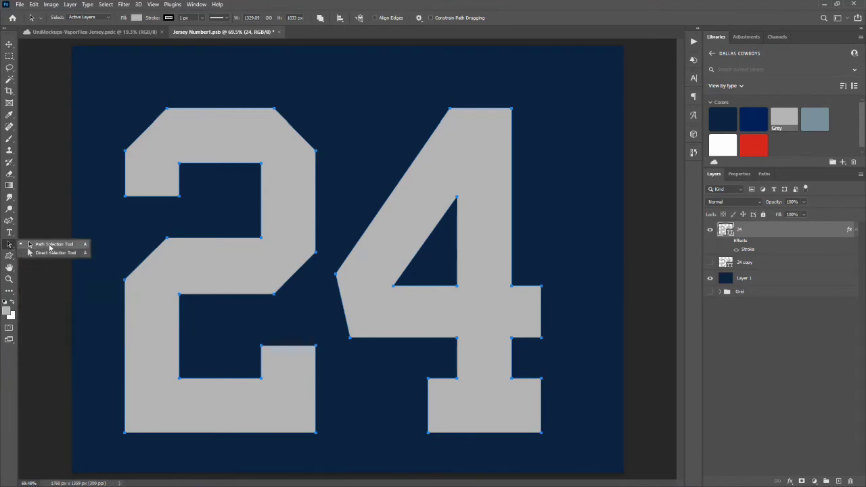
Pick the Path Selection Tool and bring up the 24 shape's Stroke Options.
left_click(49, 246)
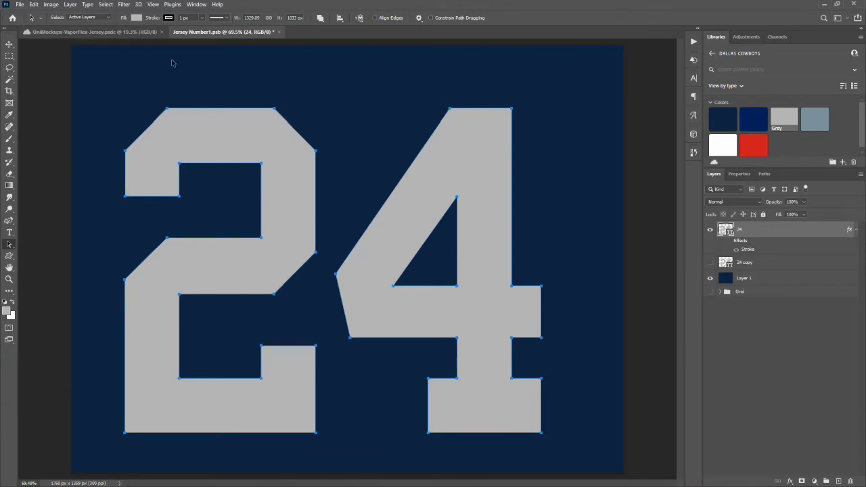
left_click(227, 18)
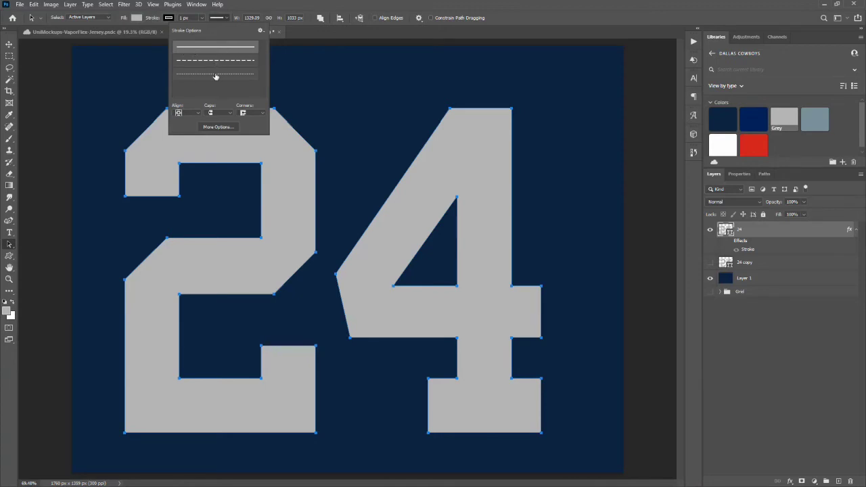
Set stroke alignment to Outside, keeping the first corner and cap styles.
left_click(264, 113)
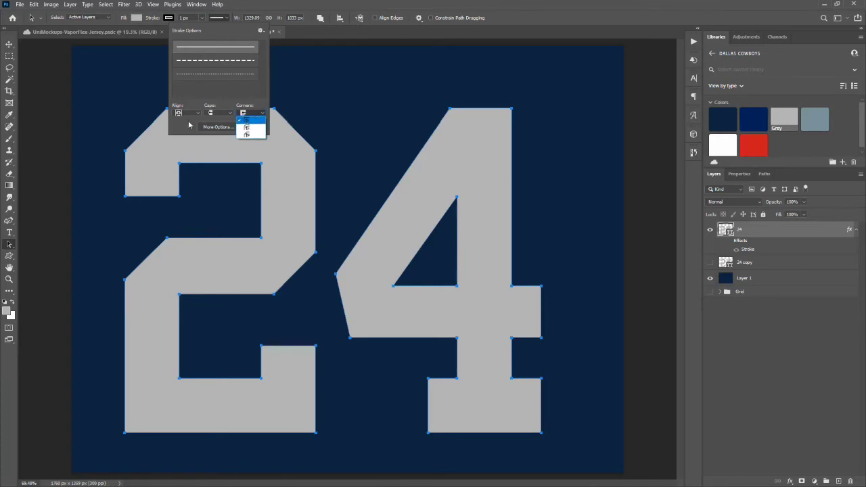
left_click(232, 115)
left_click(230, 113)
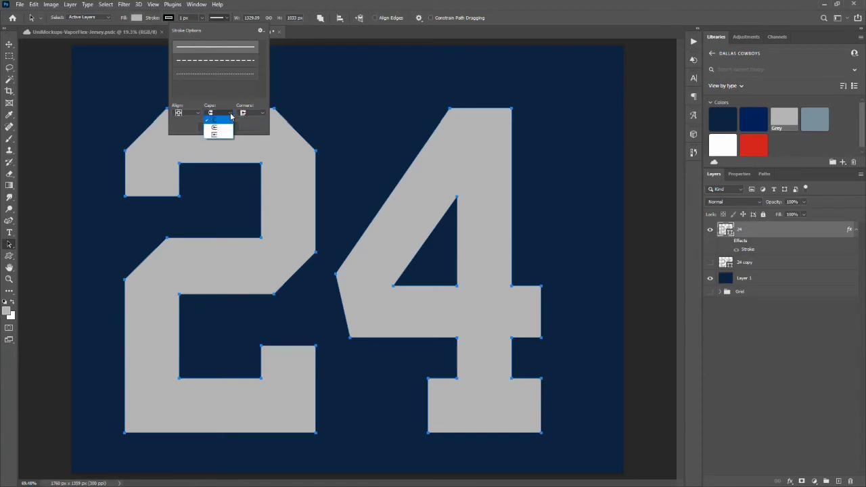
left_click(210, 119)
left_click(197, 113)
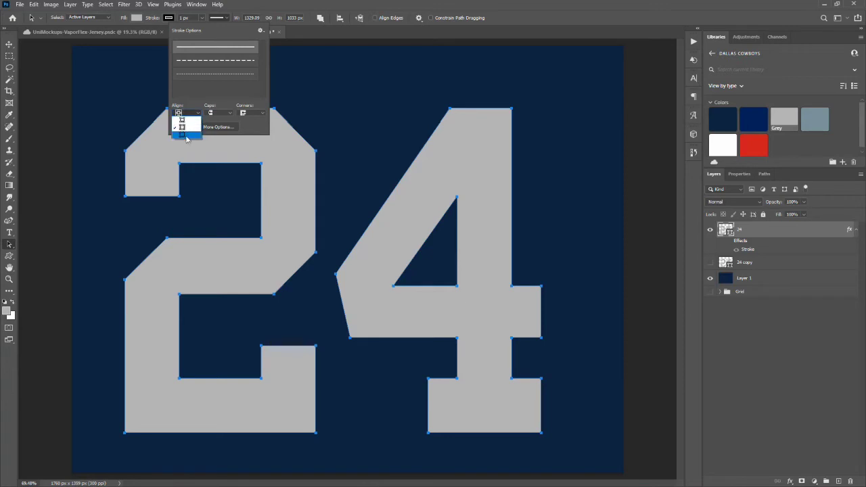
left_click(186, 137)
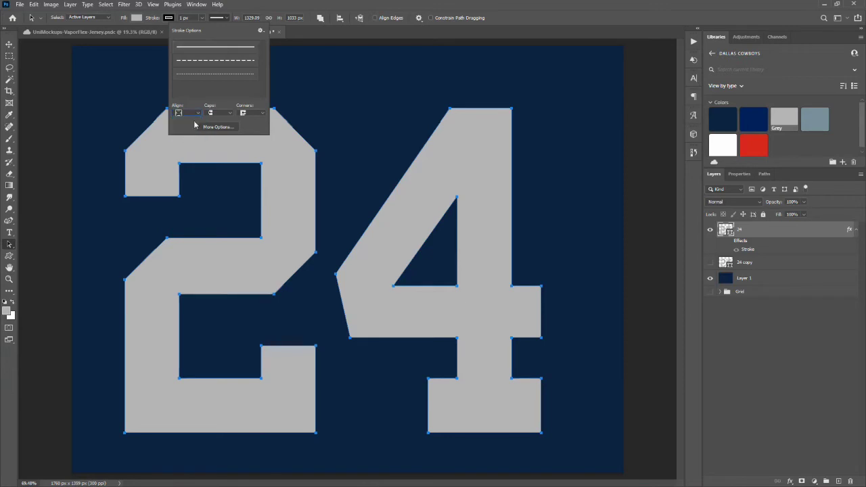
left_click(202, 21)
left_click(202, 21)
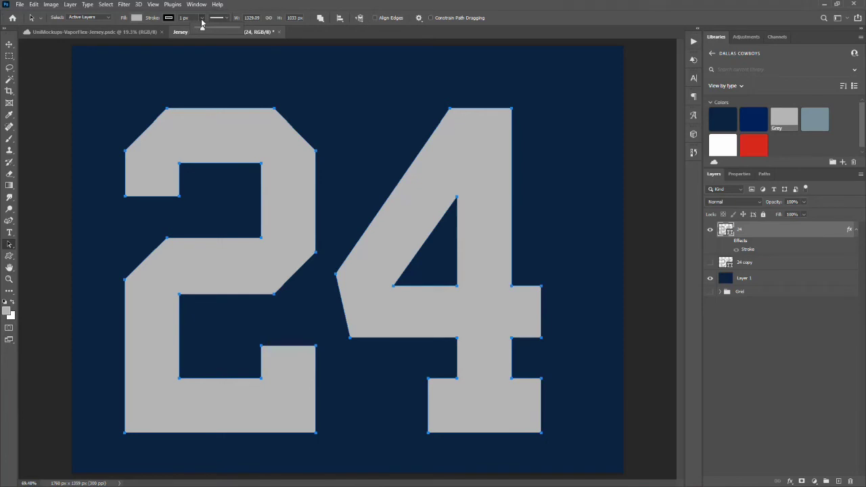
Set the 24 shape's stroke width to 24 px.
left_click_drag(203, 29, 215, 32)
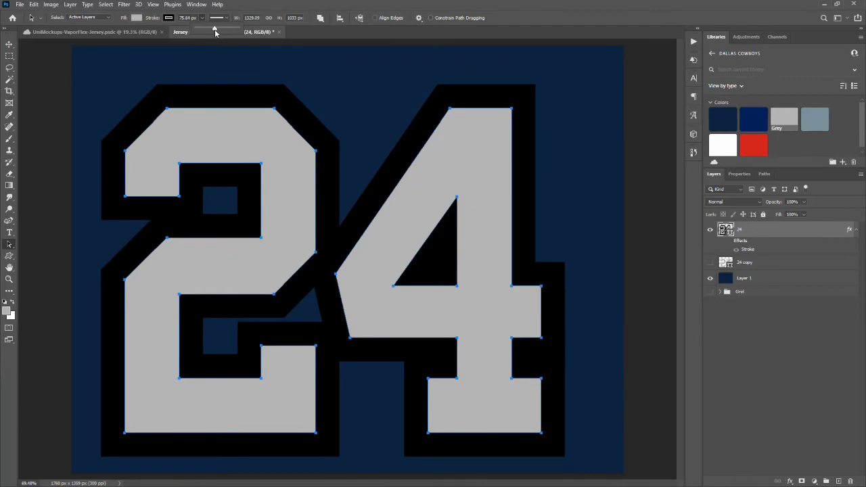
left_click(187, 17)
type("24")
key("Return")
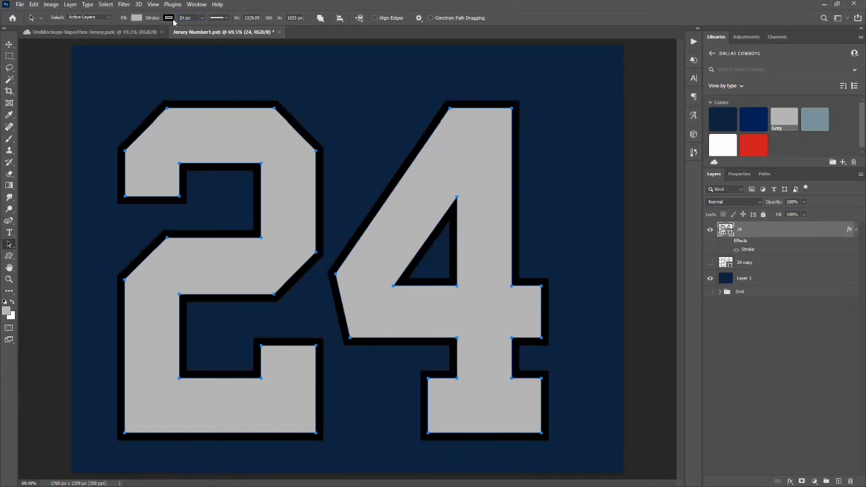
Change the shape's stroke colour from black to white (#ffffff).
left_click(169, 18)
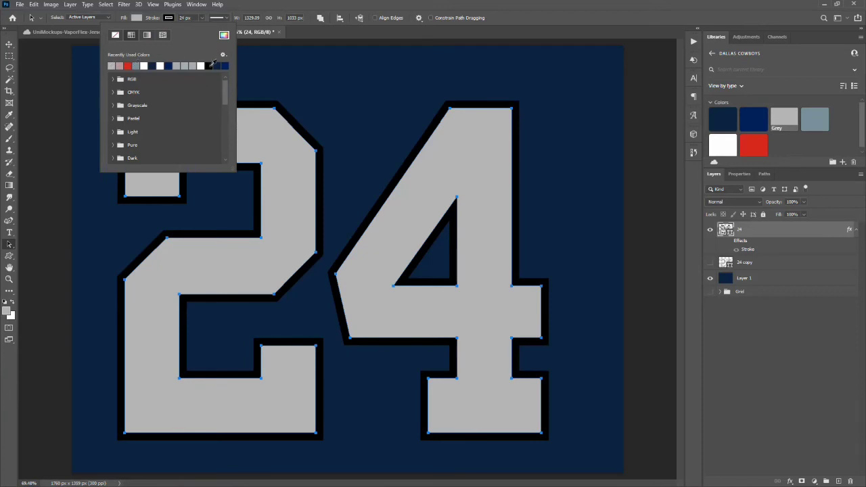
left_click(224, 35)
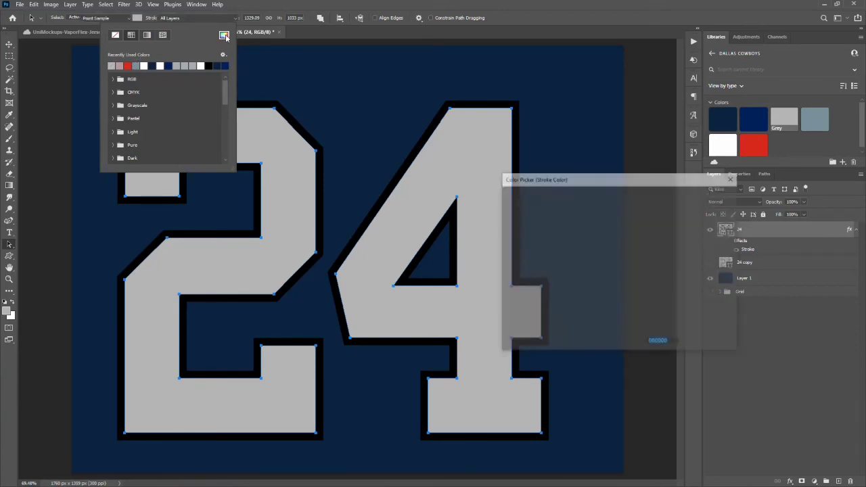
type("ffffff")
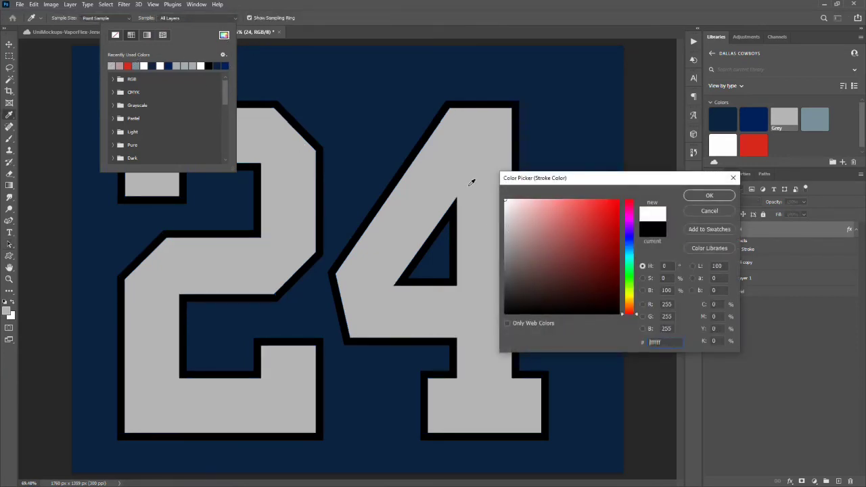
left_click(707, 195)
left_click(168, 19)
left_click(9, 43)
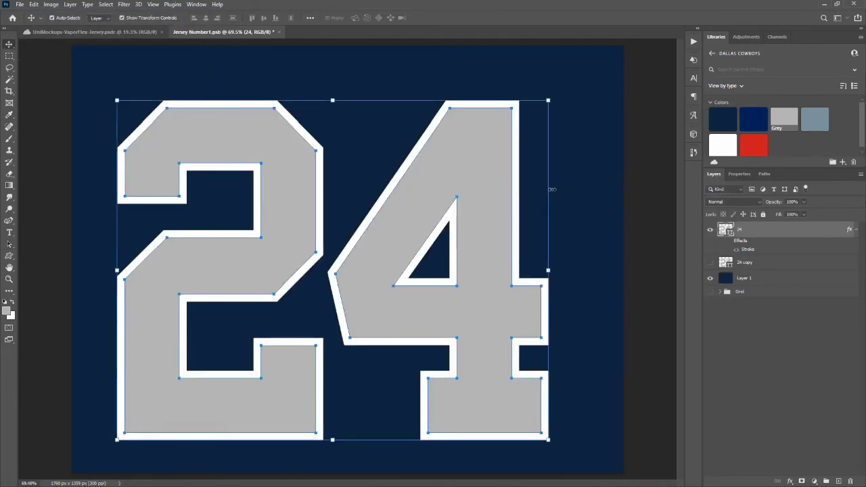
left_click(646, 191)
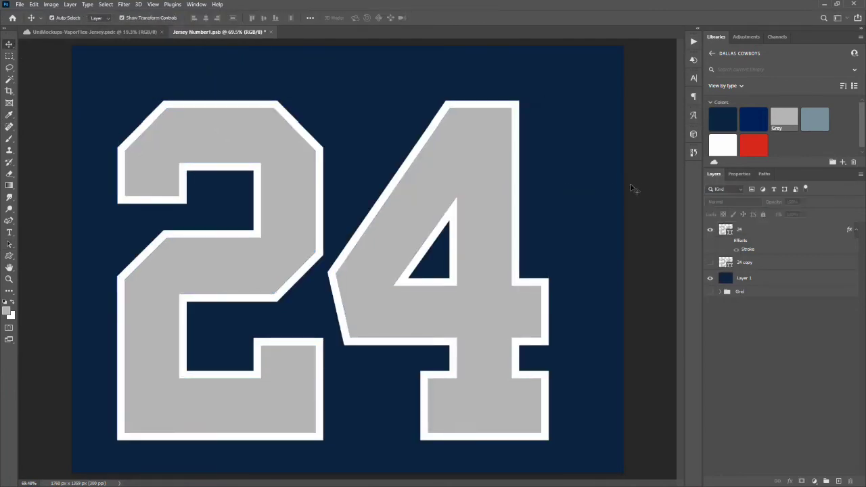
key("ctrl+plus")
key("ctrl+plus")
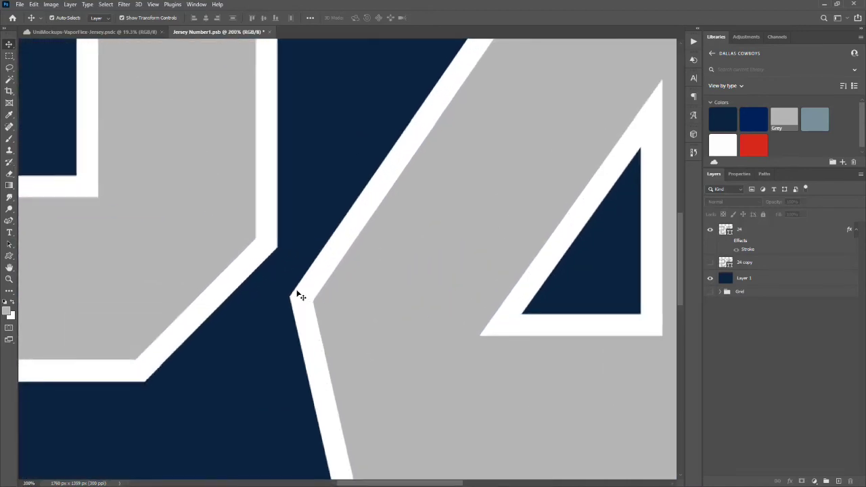
left_click_drag(541, 86, 399, 261)
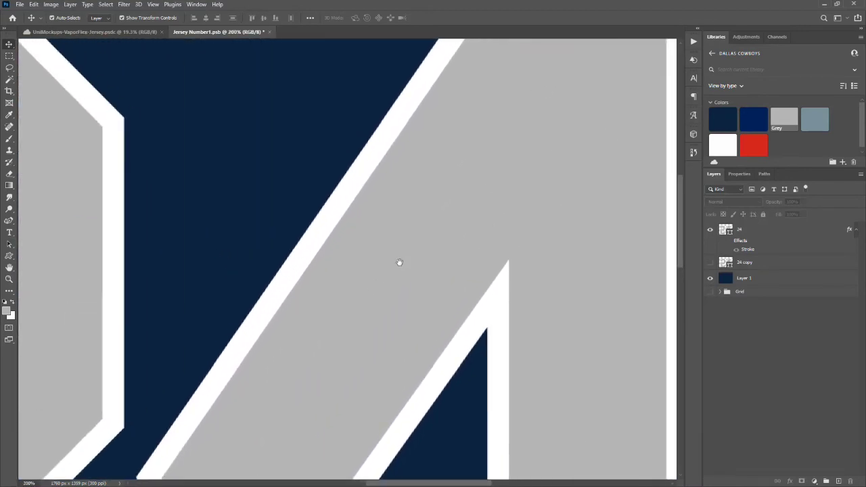
left_click_drag(445, 202, 381, 207)
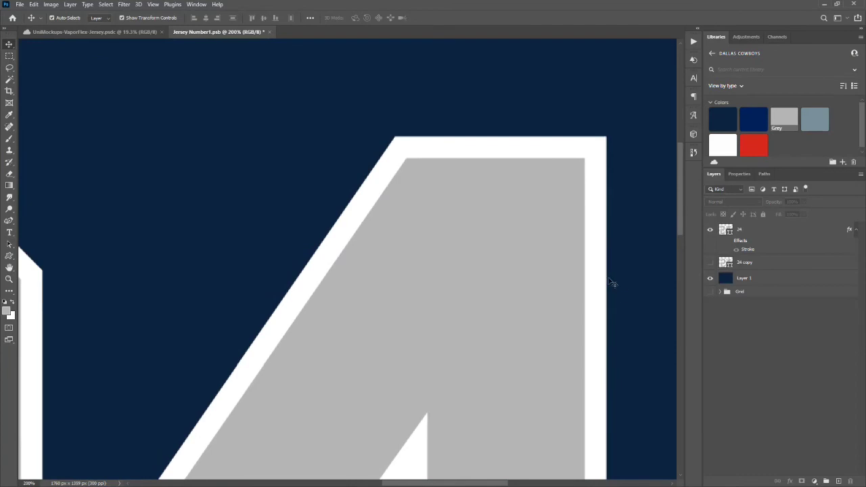
key("ctrl+0")
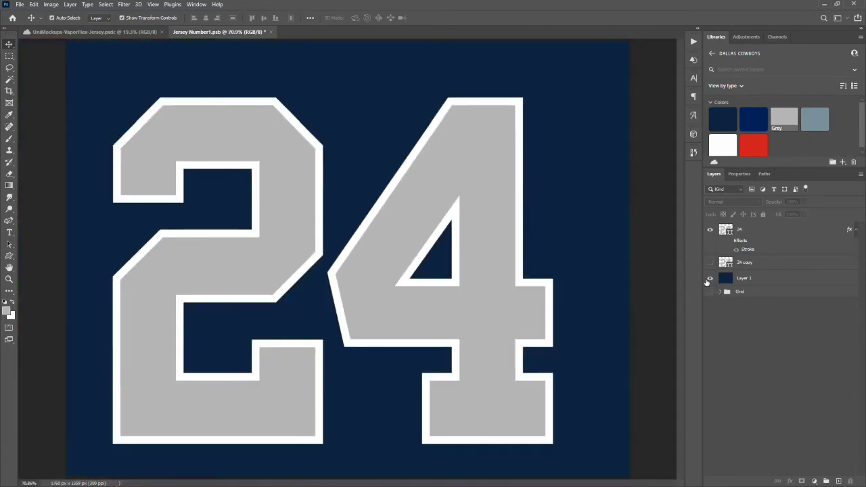
Hide the navy Layer 1, save Jersey Number1, and view the updated UniMockups jersey.
left_click(710, 279)
key("ctrl")
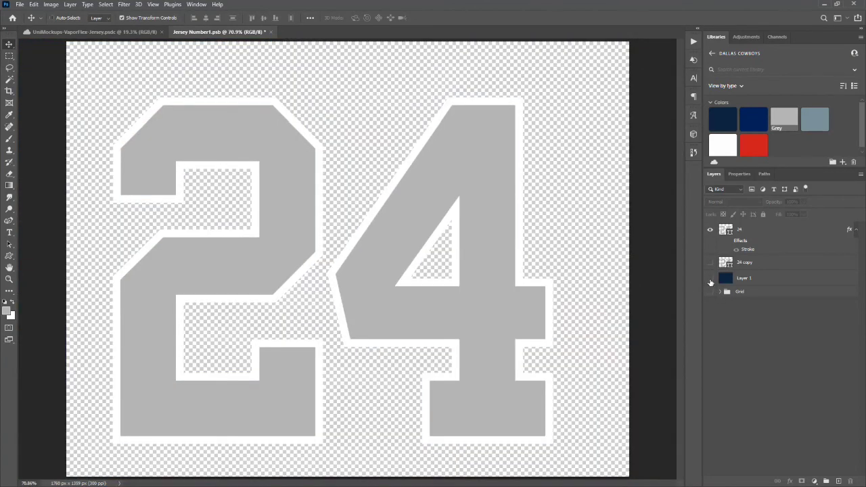
key("ctrl+s")
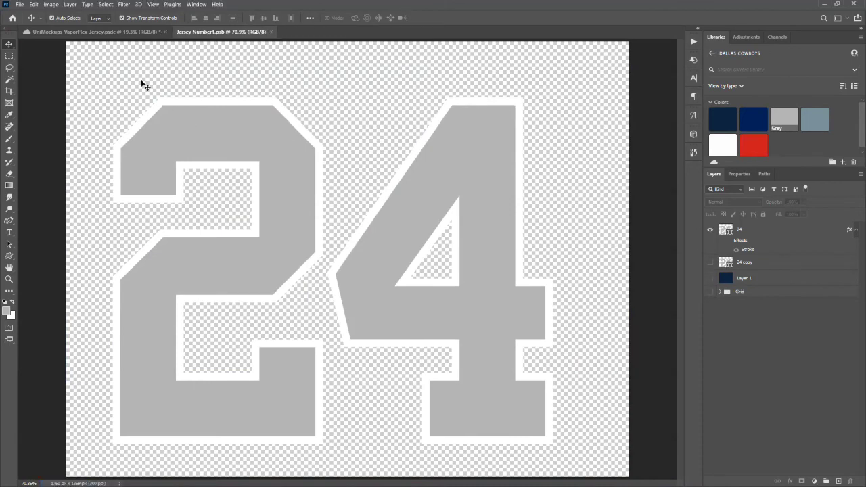
left_click(92, 34)
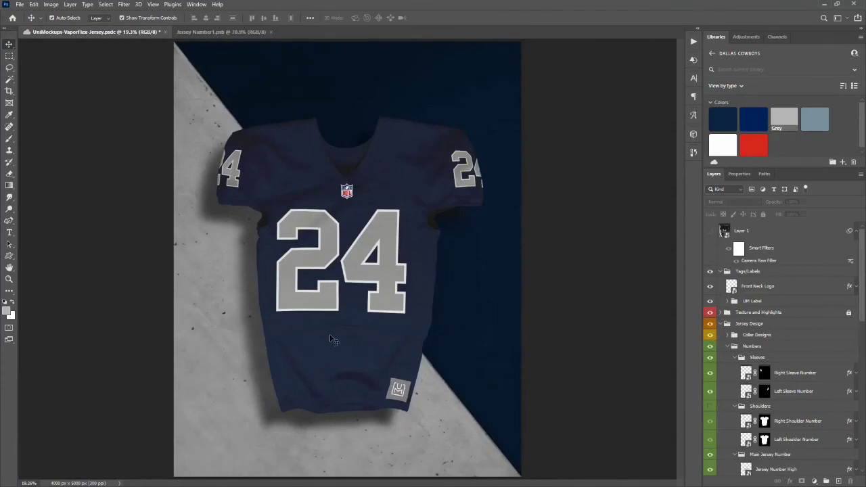
scroll(352, 334, "up", 2)
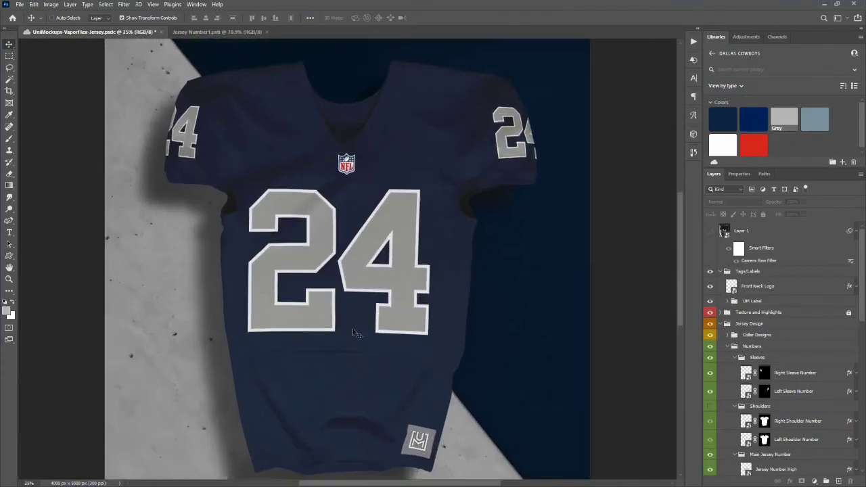
scroll(353, 333, "up", 1)
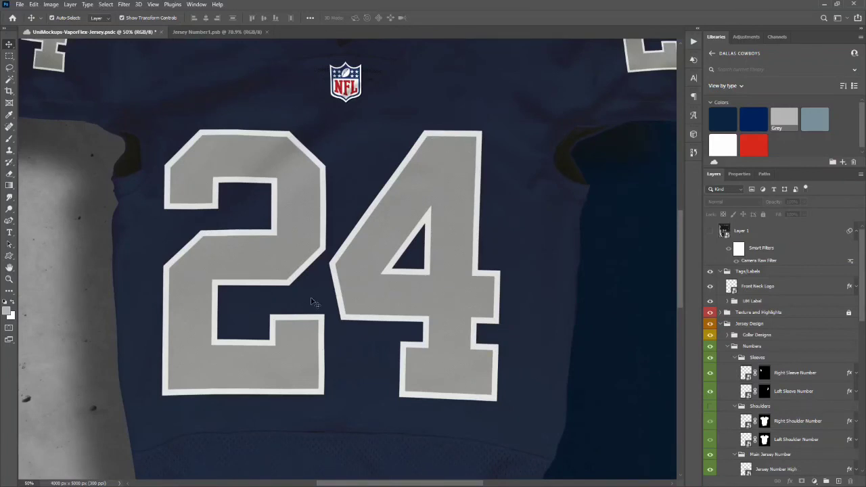
key("ctrl+0")
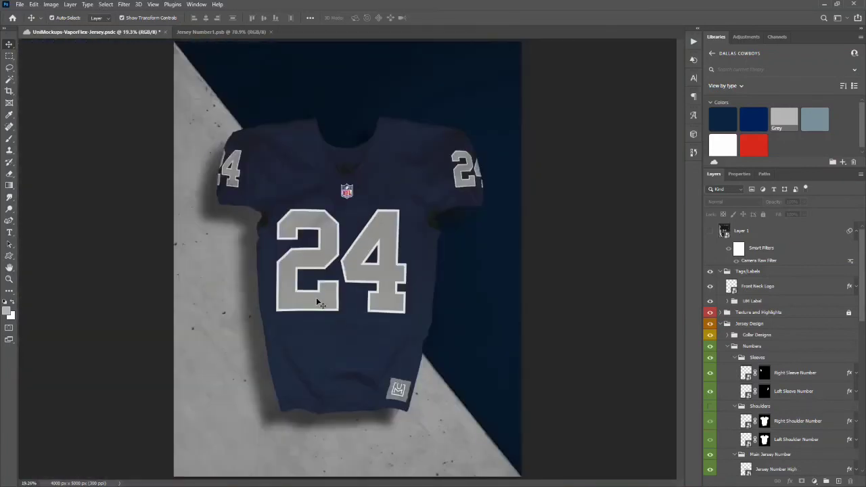